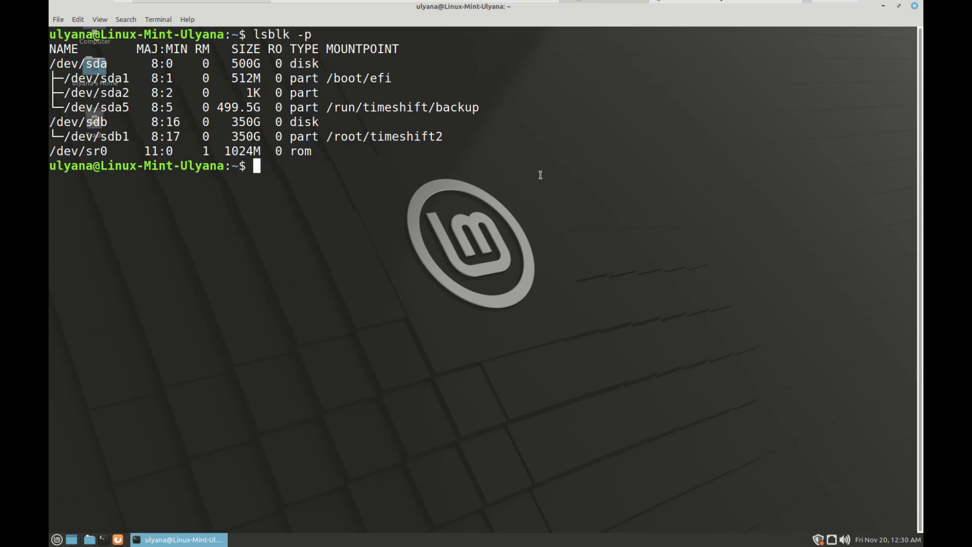
Close the terminal, search for and launch Timeshift, authenticate with the account password, and maximize its window.
left_click(914, 8)
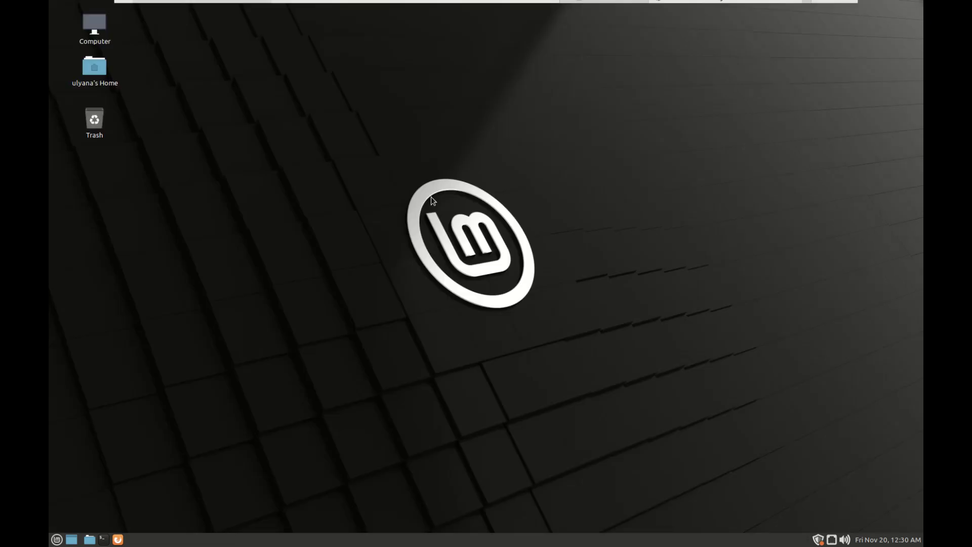
left_click(57, 540)
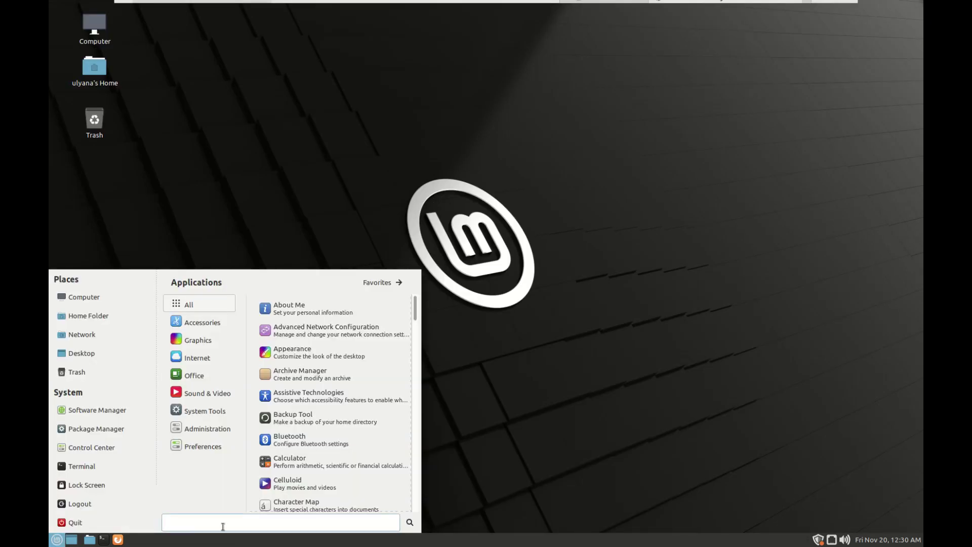
type("time")
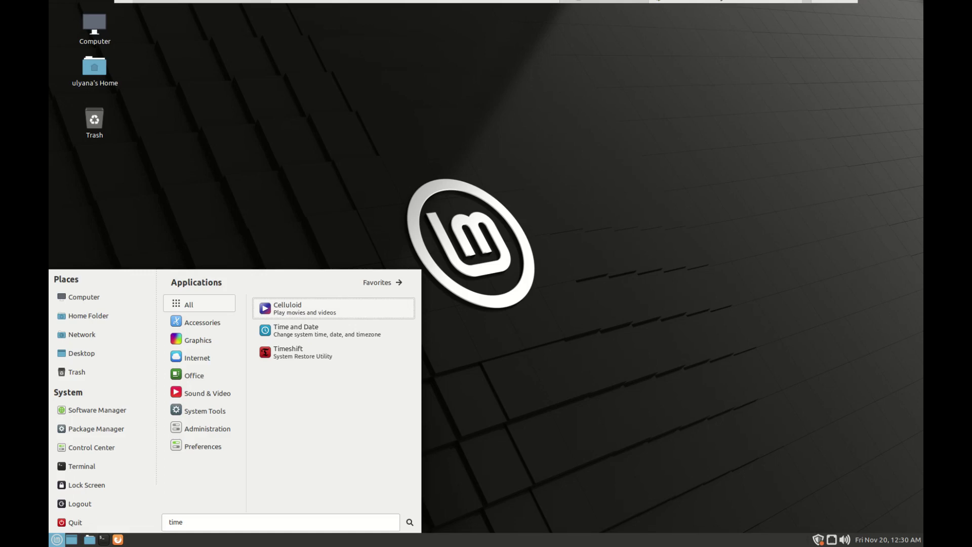
left_click(353, 351)
type("***")
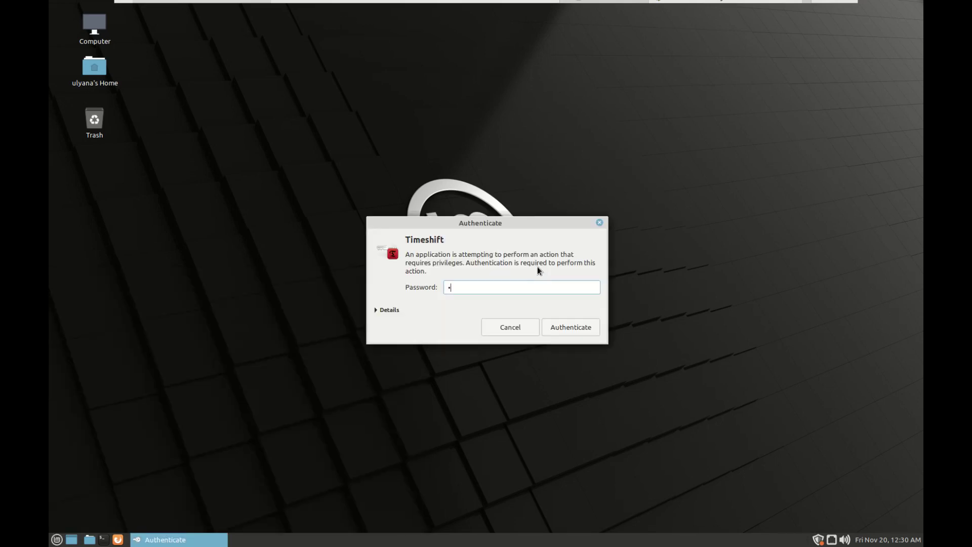
type("********")
key("Return")
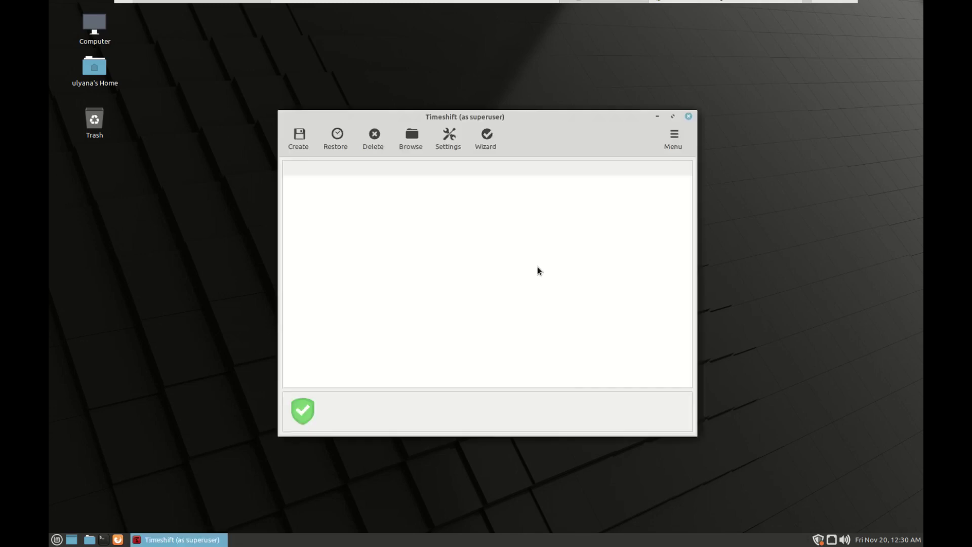
left_click(672, 117)
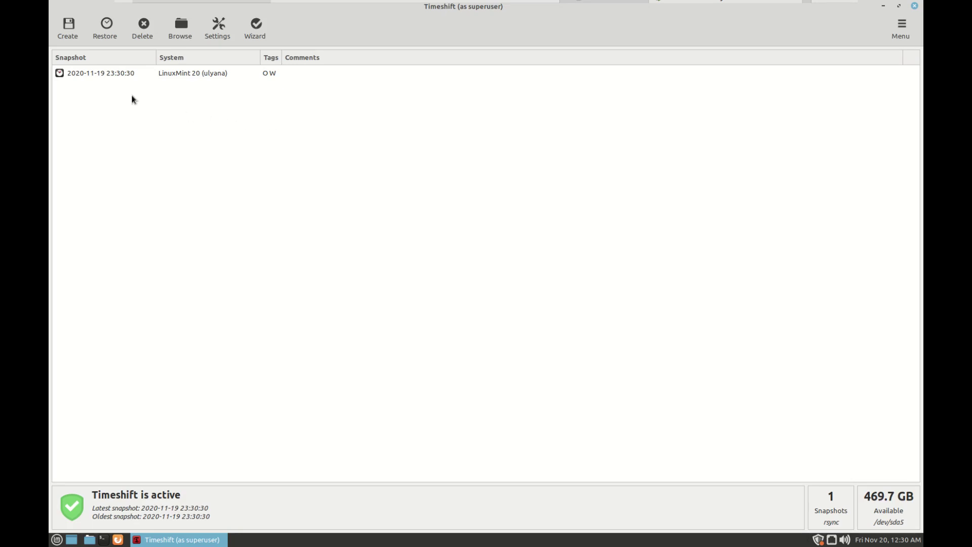
Select the sdb1 partition as the snapshot location in the Timeshift settings.
left_click(207, 35)
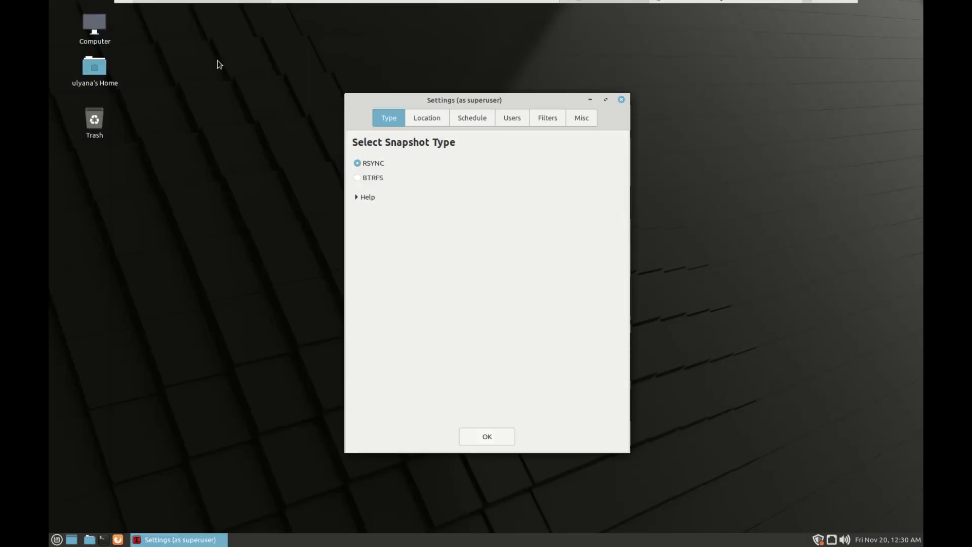
left_click(424, 117)
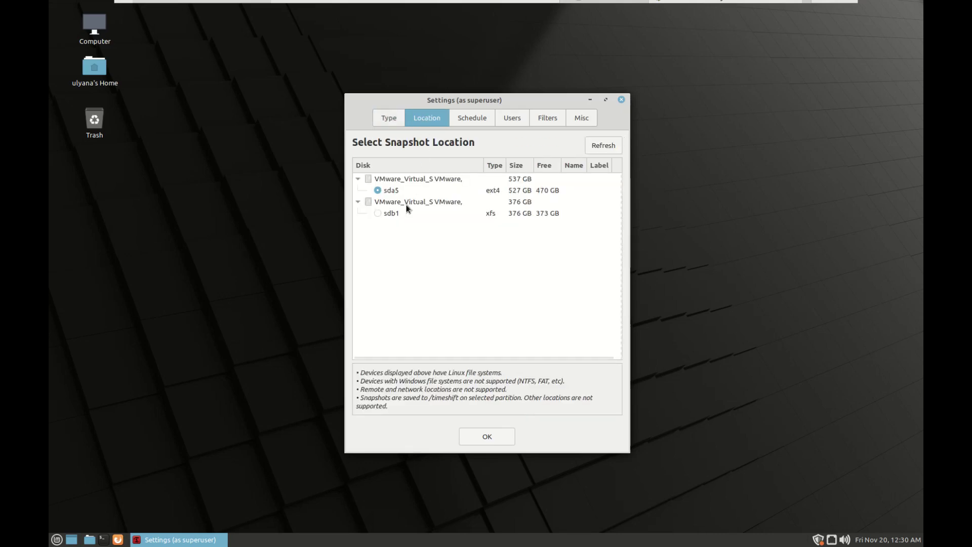
left_click(391, 214)
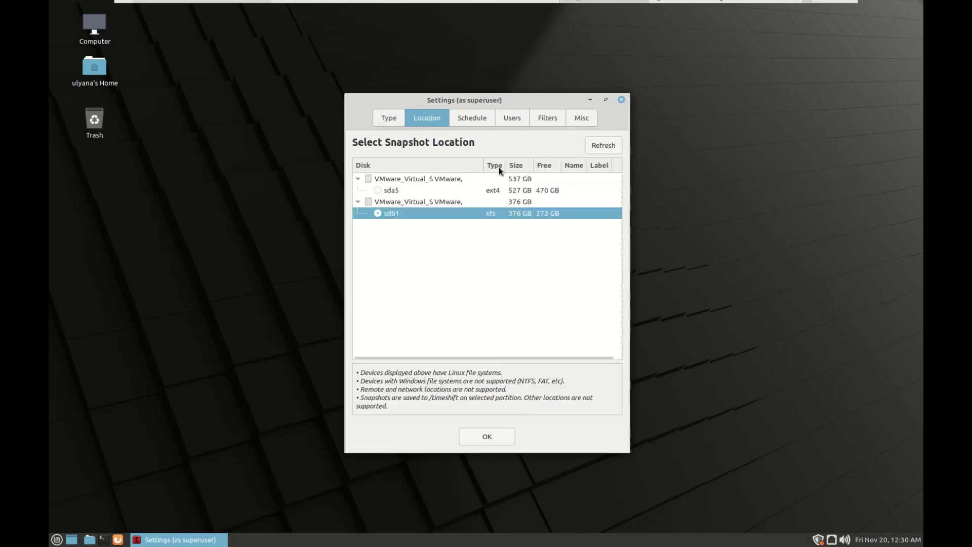
Review the schedule, users, filters, misc, type and location settings, and accept the Timeshift configuration.
left_click(473, 117)
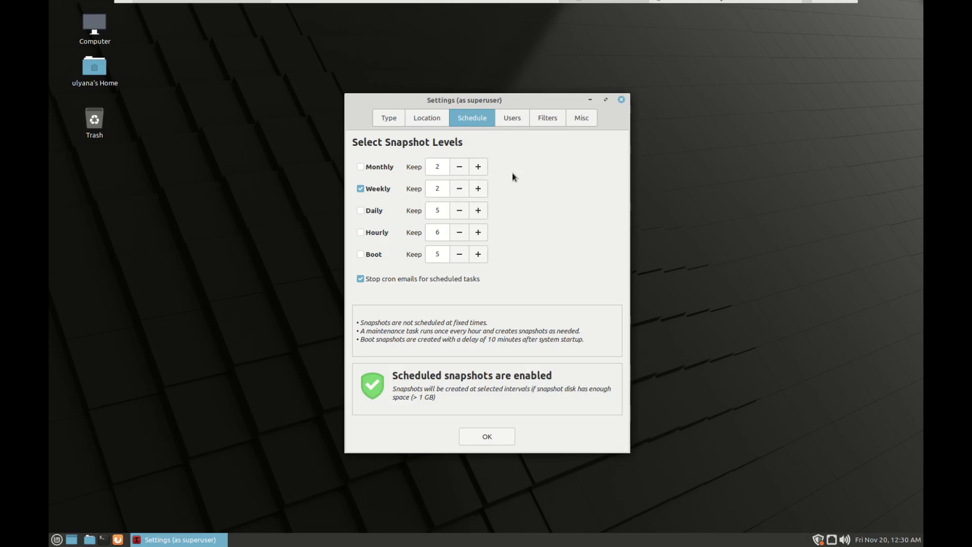
left_click(512, 118)
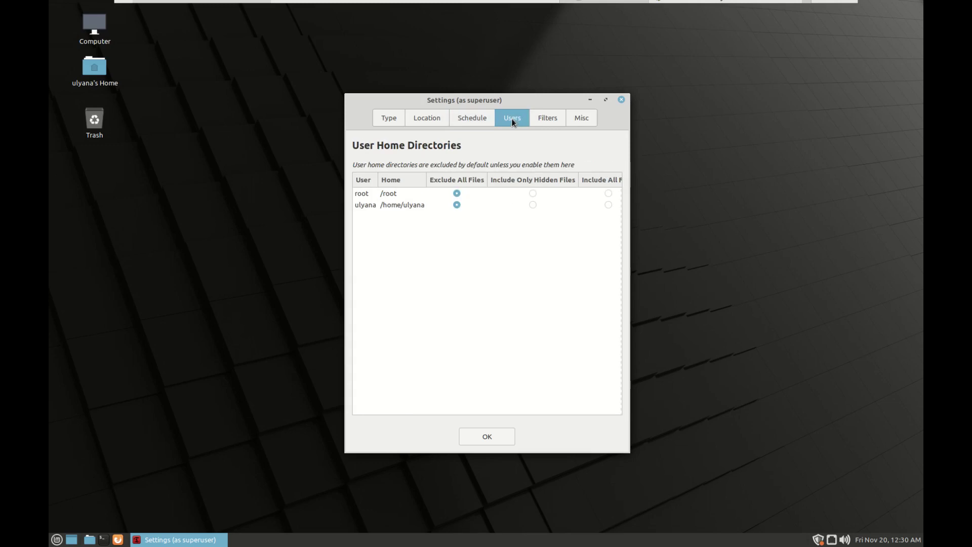
left_click(554, 116)
left_click(585, 119)
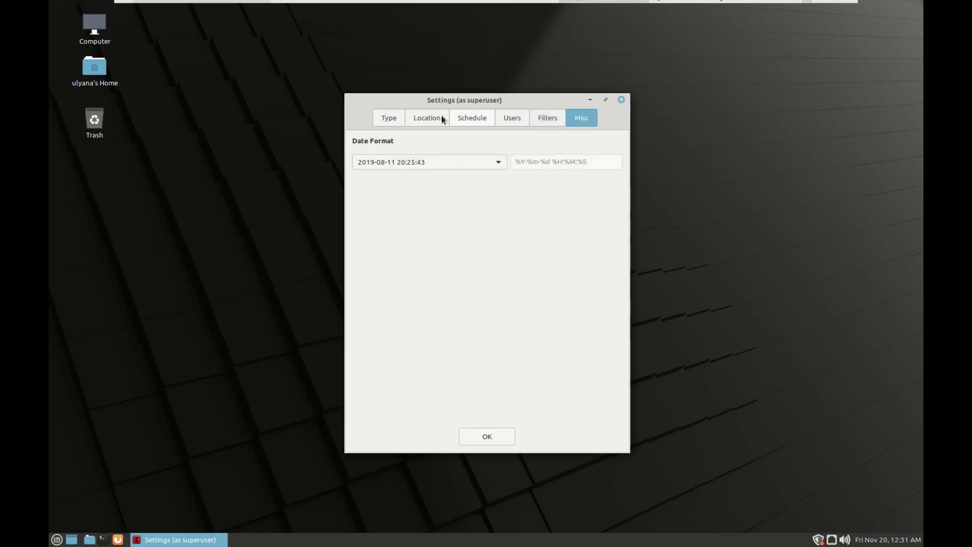
left_click(390, 117)
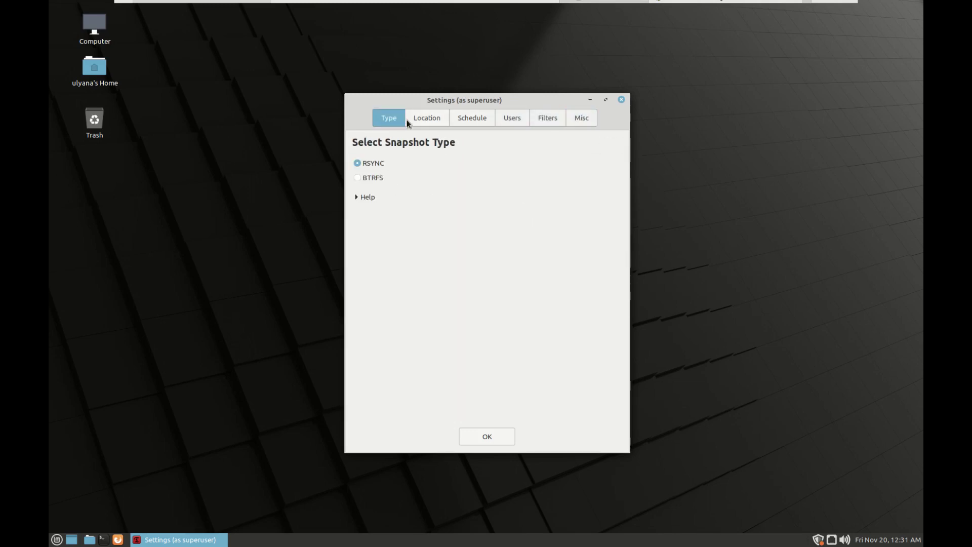
left_click(420, 117)
left_click(501, 439)
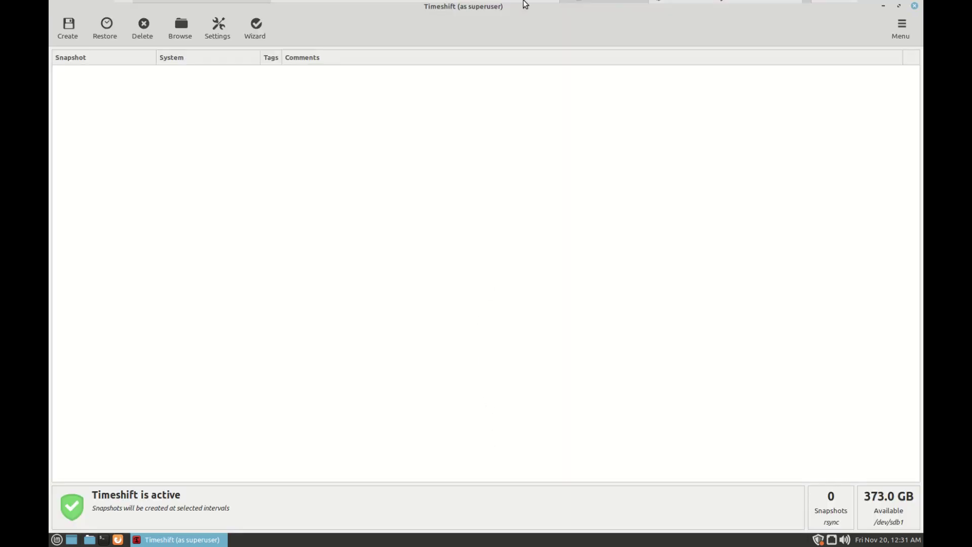
Create a new system snapshot, check its progress, and minimize the Timeshift windows while it runs.
left_click(67, 30)
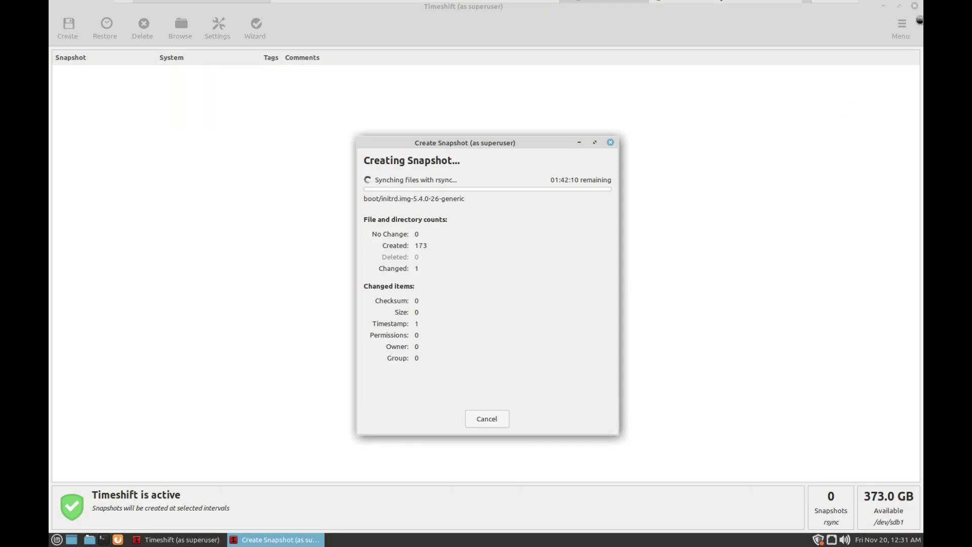
left_click(899, 7)
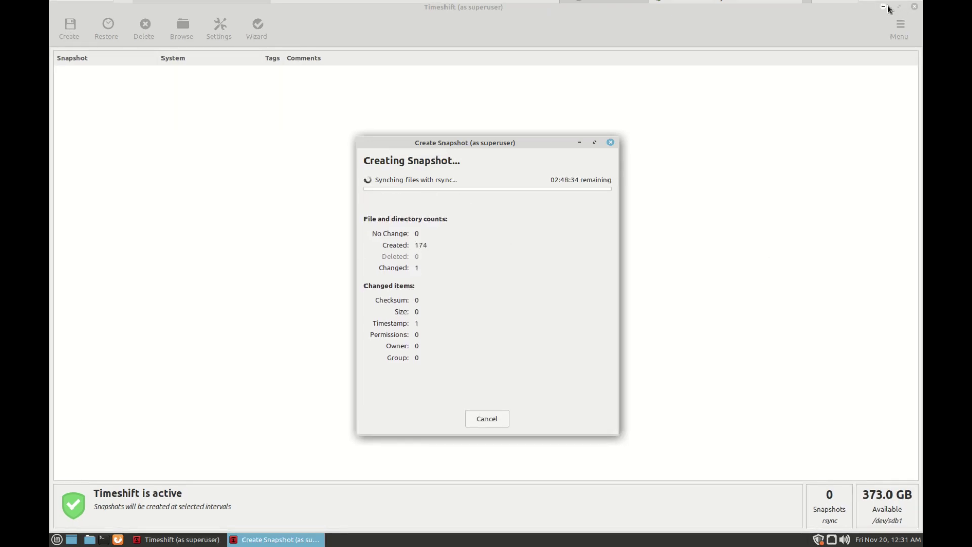
left_click(883, 6)
mouse_move(256, 541)
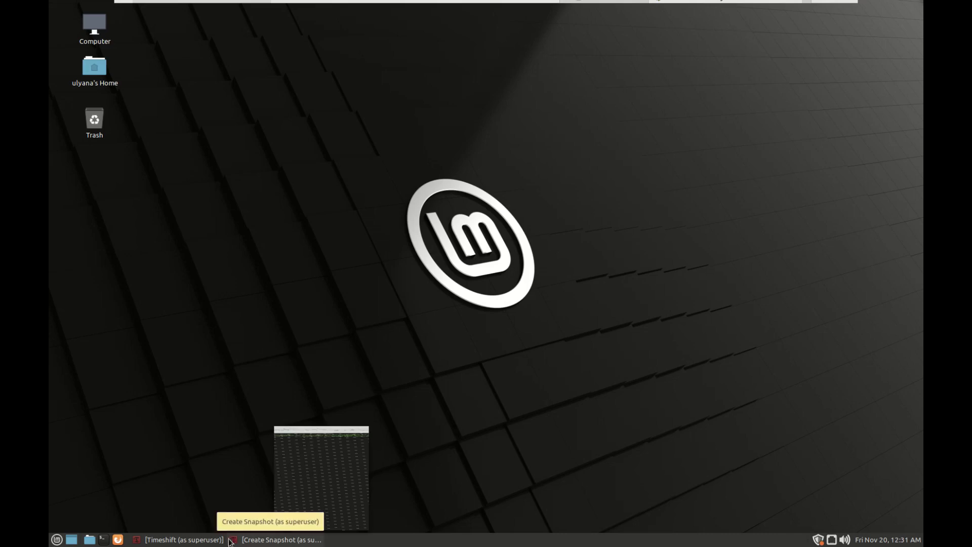
left_click(259, 540)
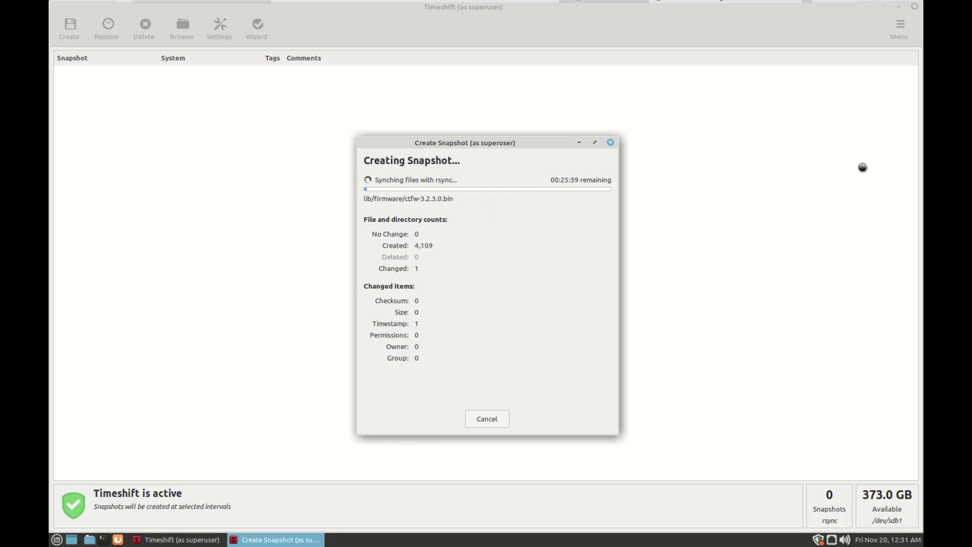
left_click(883, 7)
Change the desktop background to the misty valley sunrise photo, close the appearance preferences, and return to Timeshift.
right_click(560, 275)
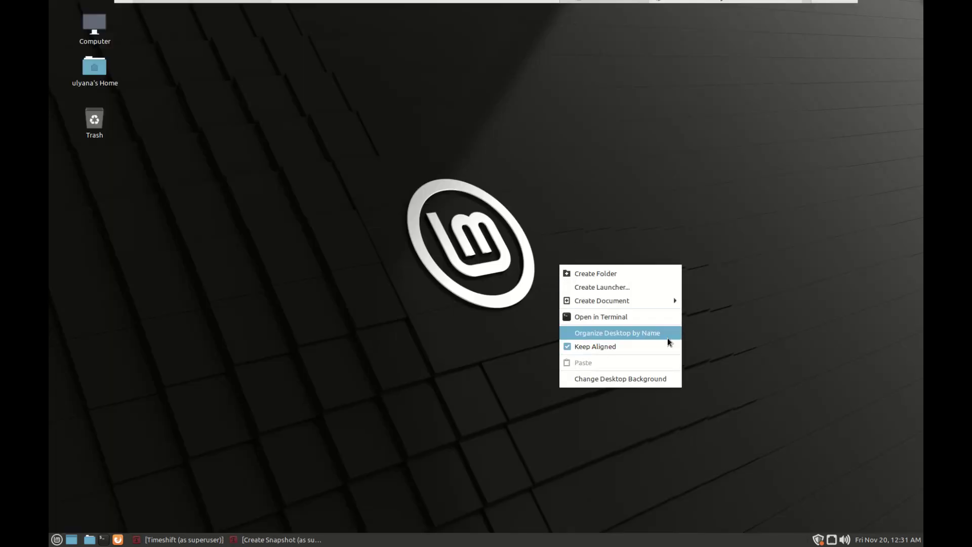
left_click(664, 379)
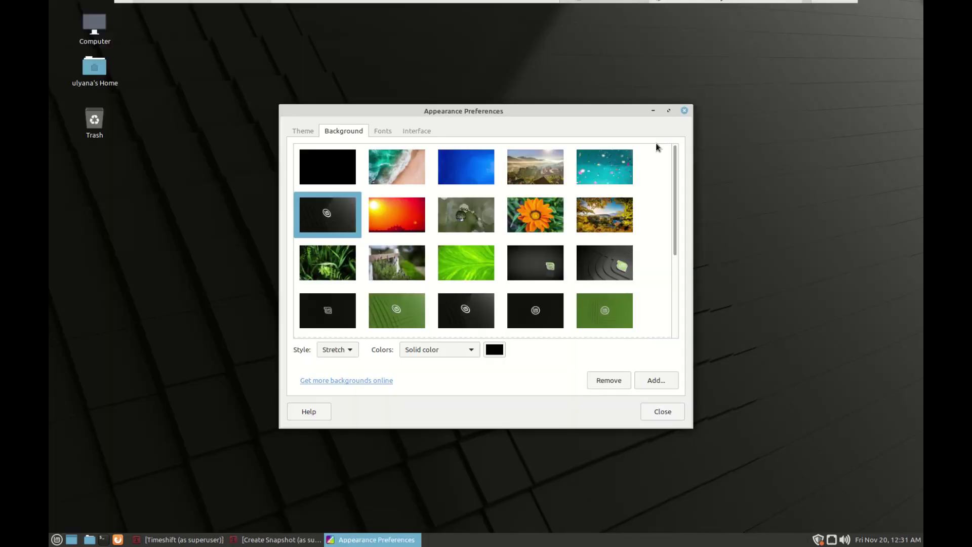
left_click(549, 177)
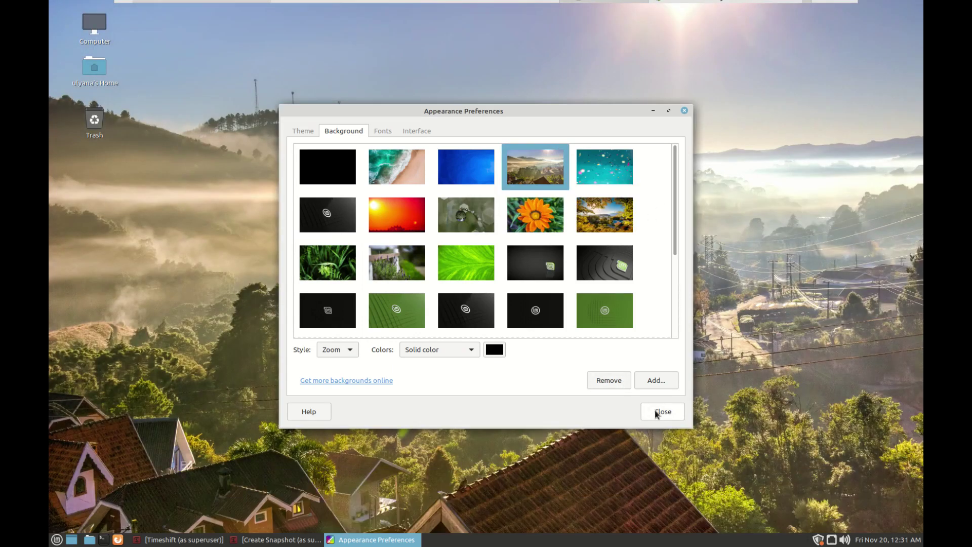
left_click(655, 412)
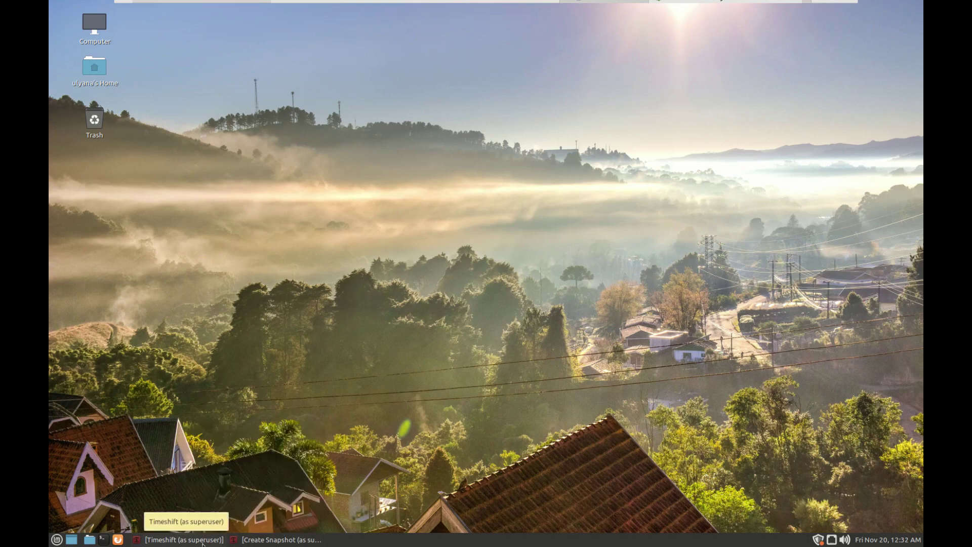
left_click(218, 540)
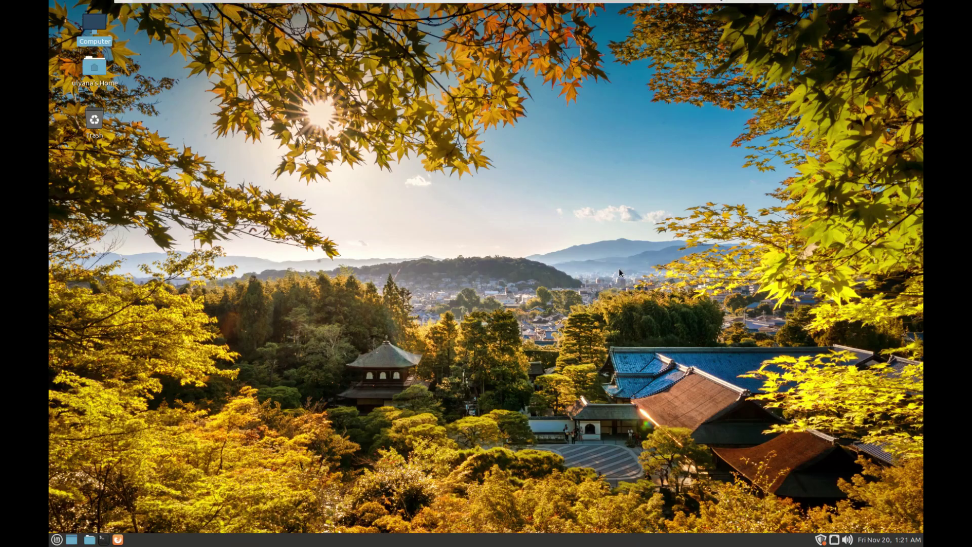
Search the applications for Timeshift, reopen it, and authenticate with the account password.
left_click(57, 539)
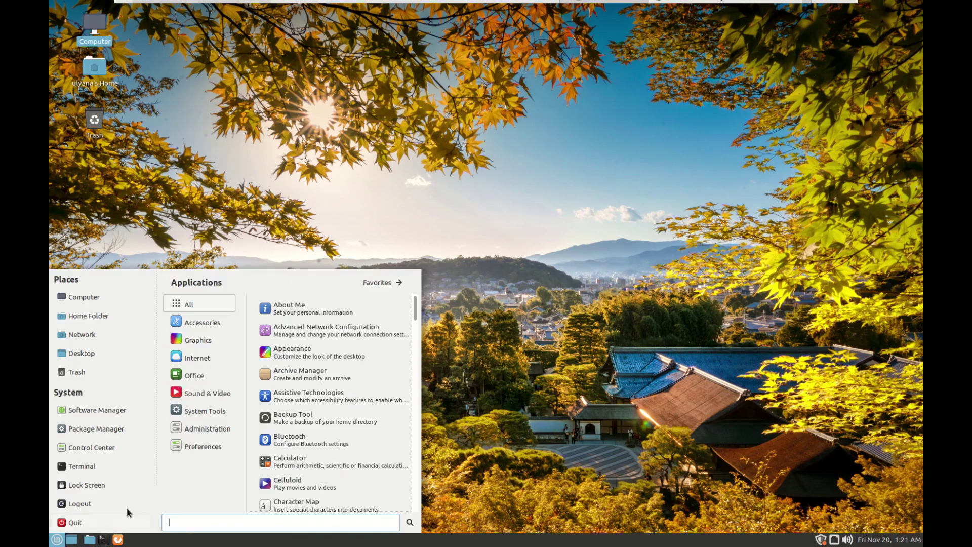
type("time")
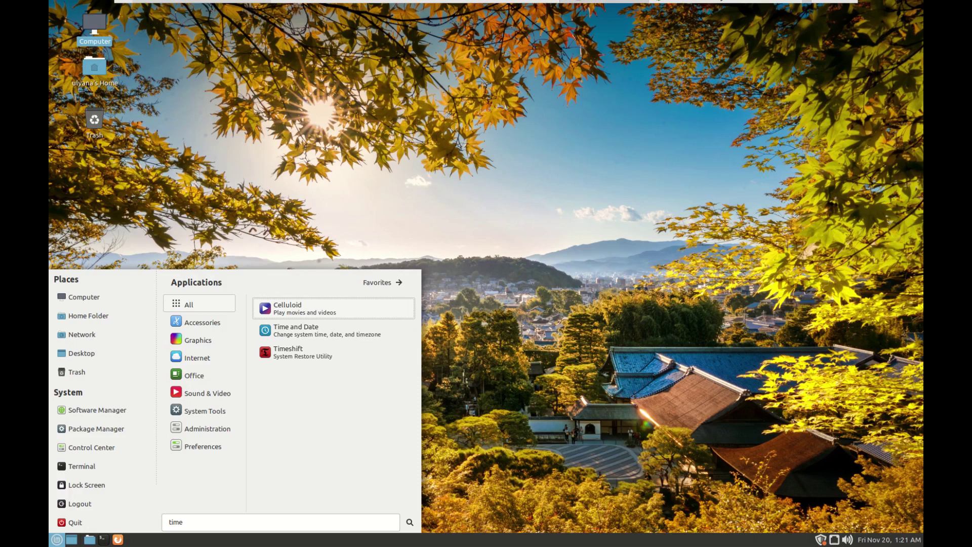
key("Down")
key("Down")
key("Return")
type("aaaaaaaa")
key("Return")
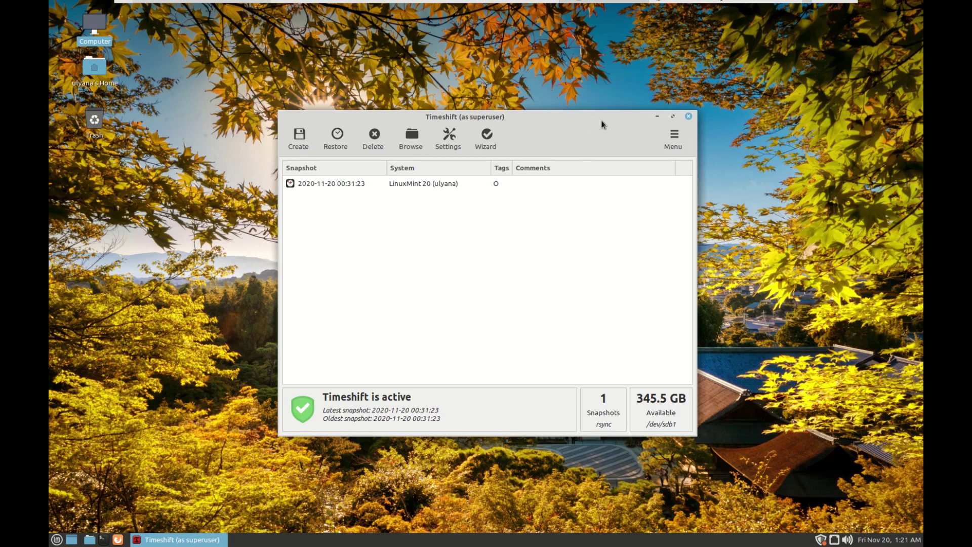
Check the snapshot location and snapshot type in the Timeshift settings, and close them without changes.
left_click_drag(601, 120, 594, 107)
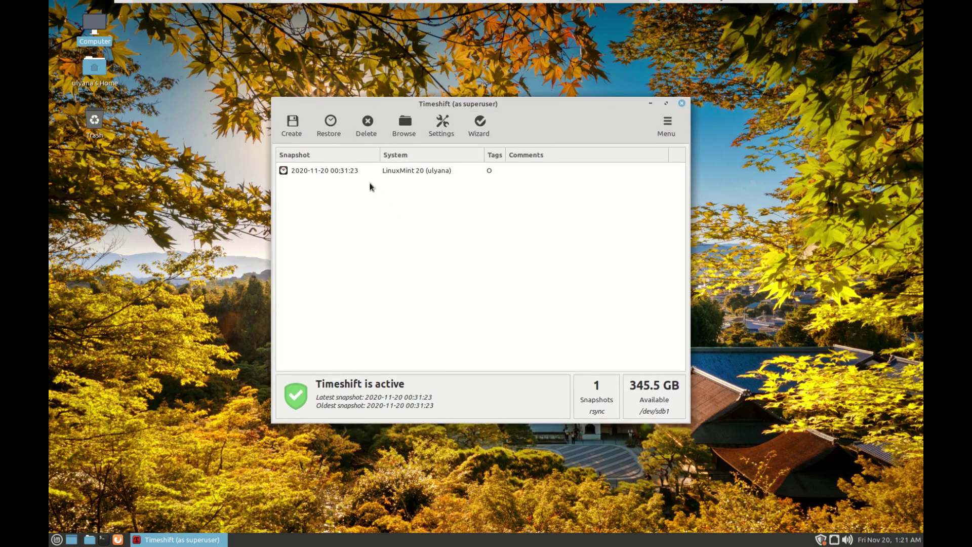
left_click(433, 130)
left_click(428, 117)
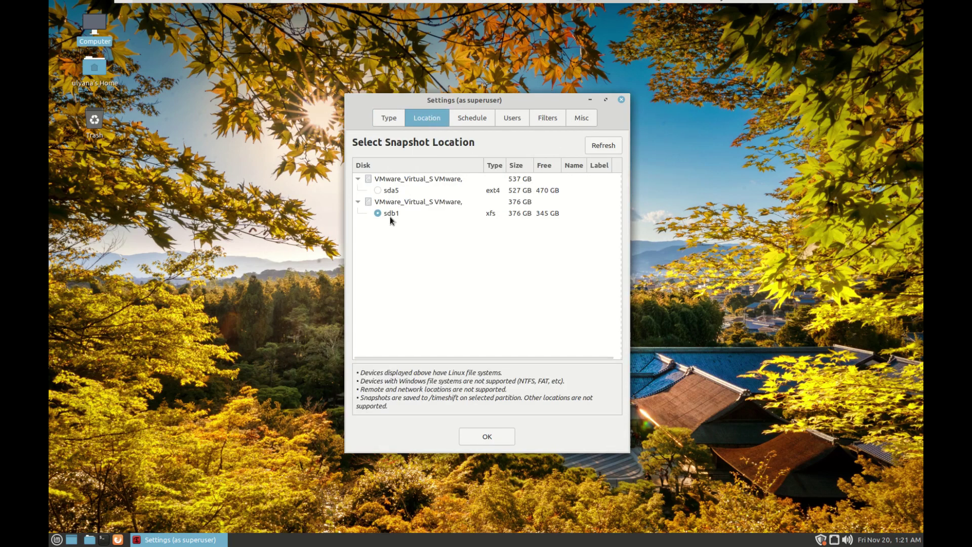
left_click(384, 117)
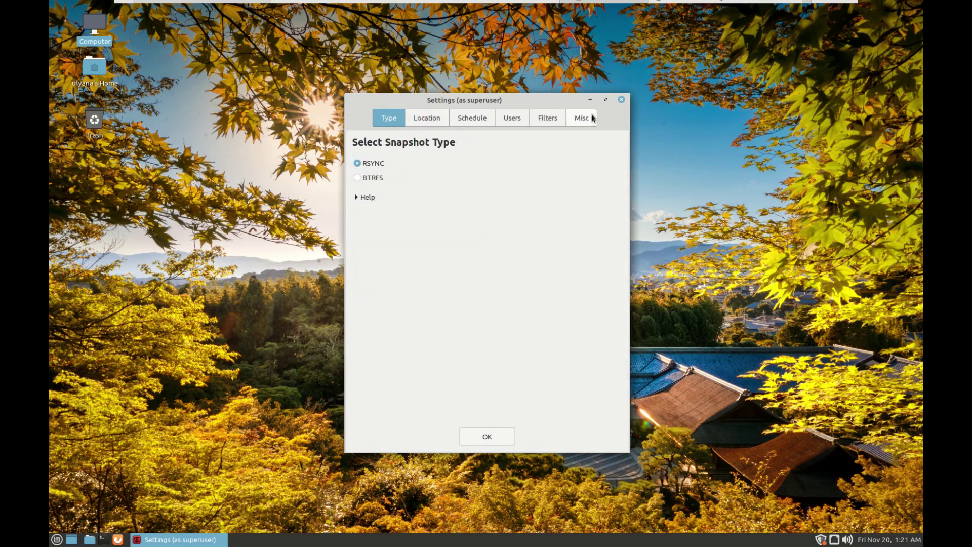
left_click(495, 435)
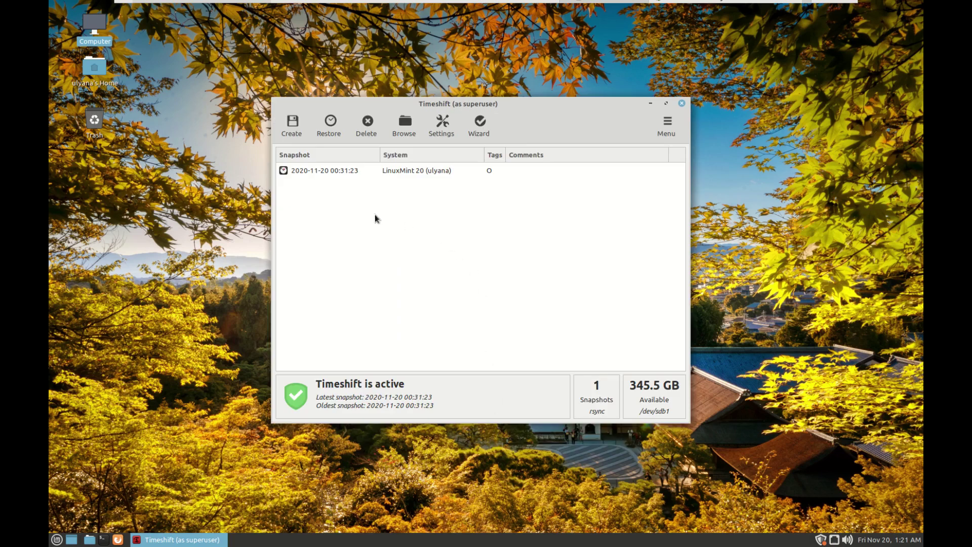
left_click(343, 169)
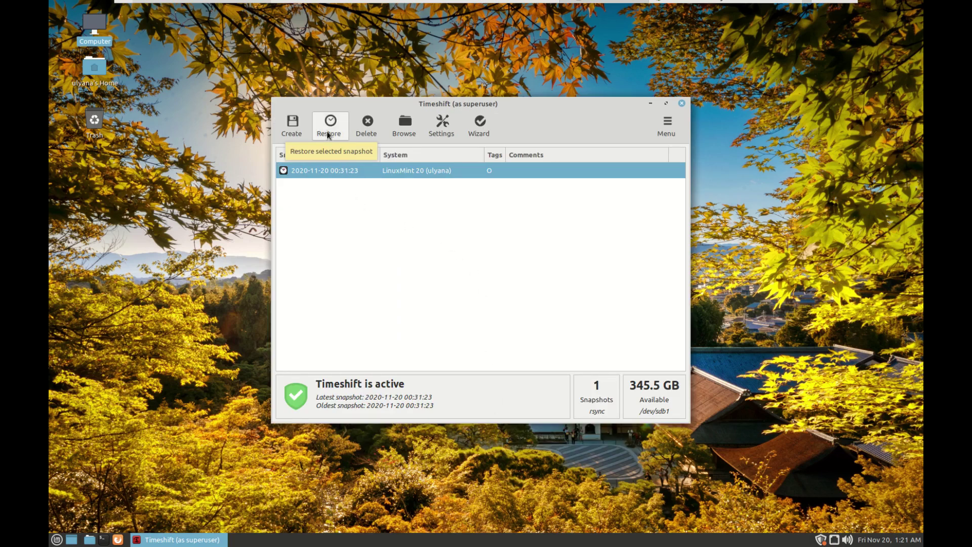
left_click(327, 130)
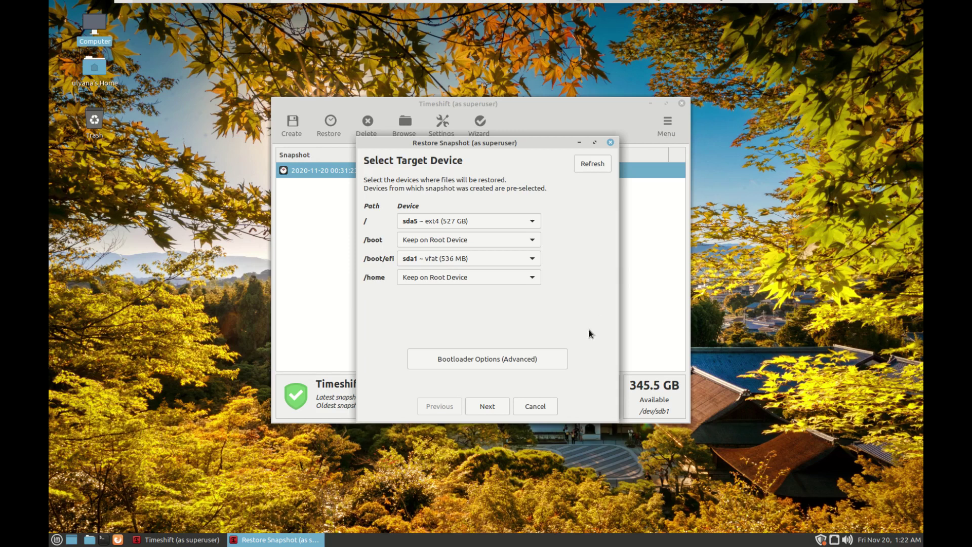
left_click(491, 407)
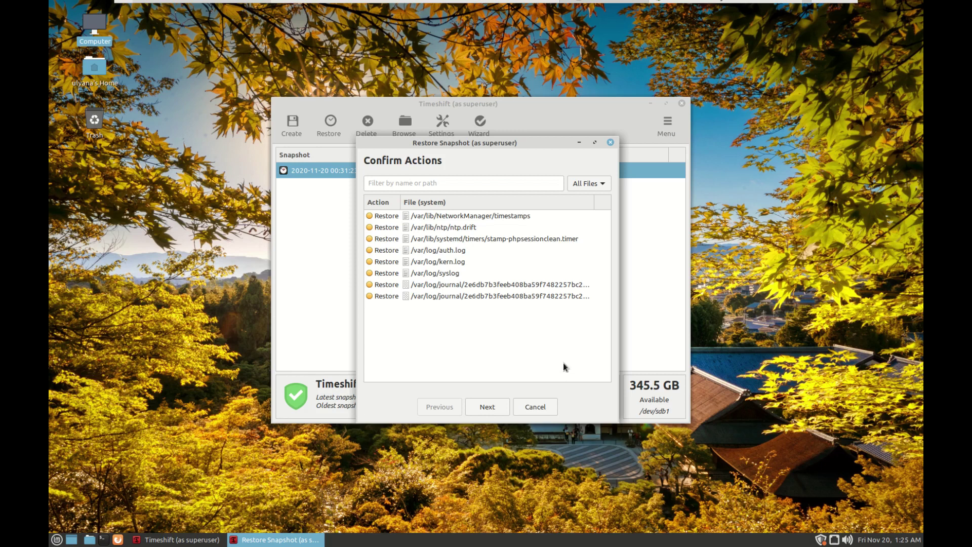
left_click(487, 407)
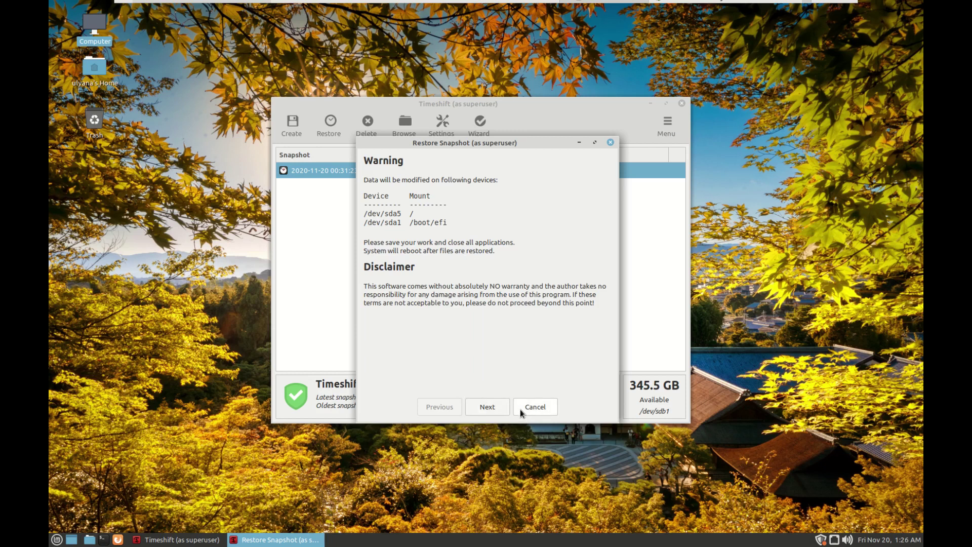
left_click(488, 407)
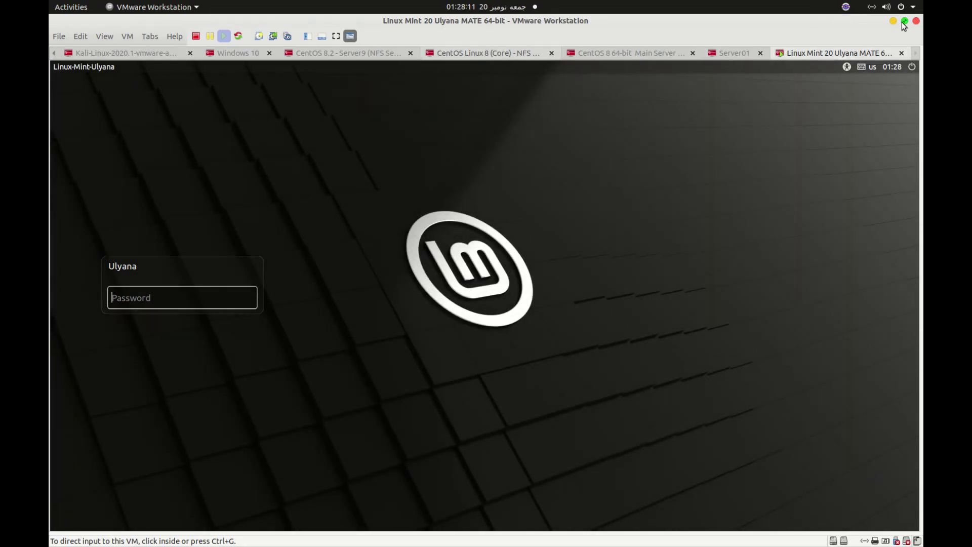
Show the virtual machine in full screen and log in to Linux Mint with the account password.
left_click(335, 36)
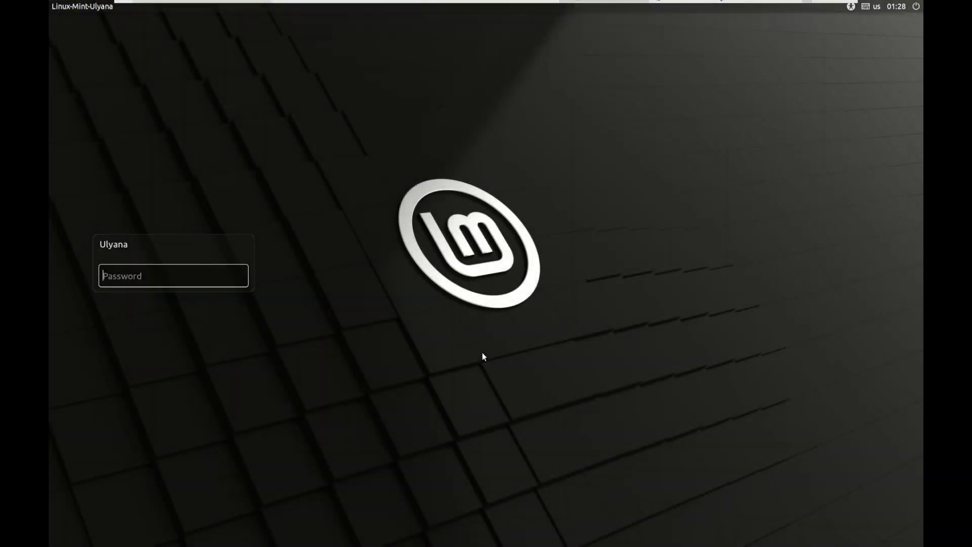
type("••••••••••")
key("Return")
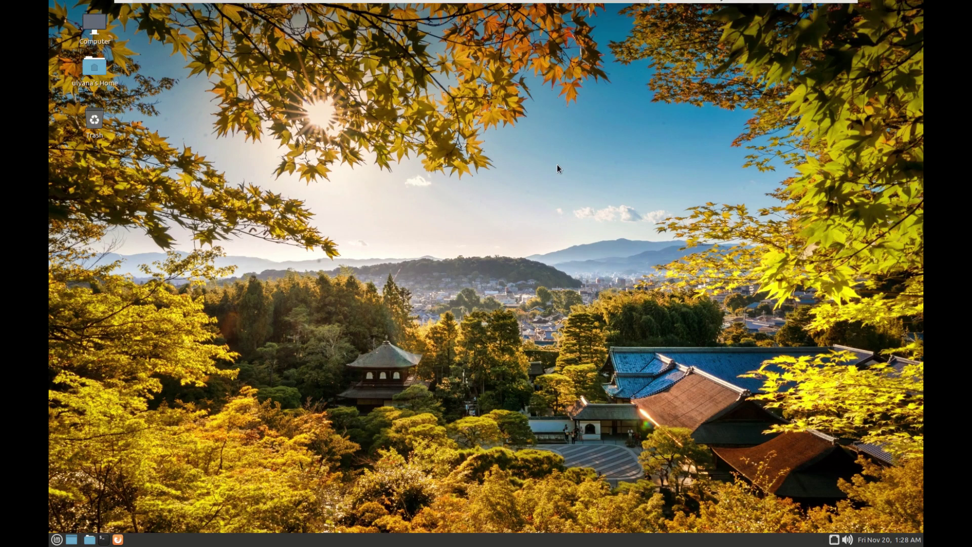
Change the desktop background to the dark Linux Mint logo wallpaper and close the appearance preferences.
right_click(587, 154)
left_click(624, 268)
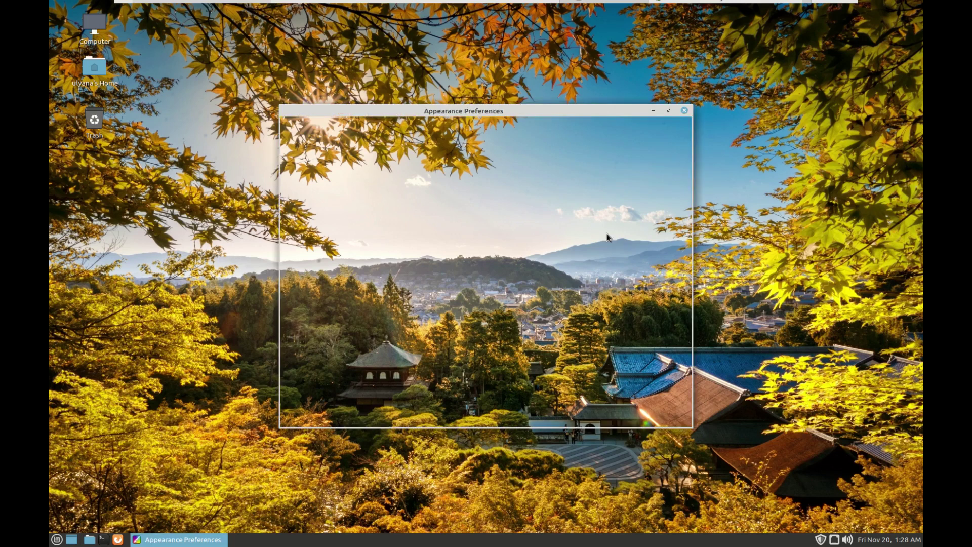
mouse_move(672, 217)
left_mouse_down()
mouse_move(672, 279)
mouse_move(671, 208)
left_mouse_up()
left_click(334, 216)
left_click(651, 412)
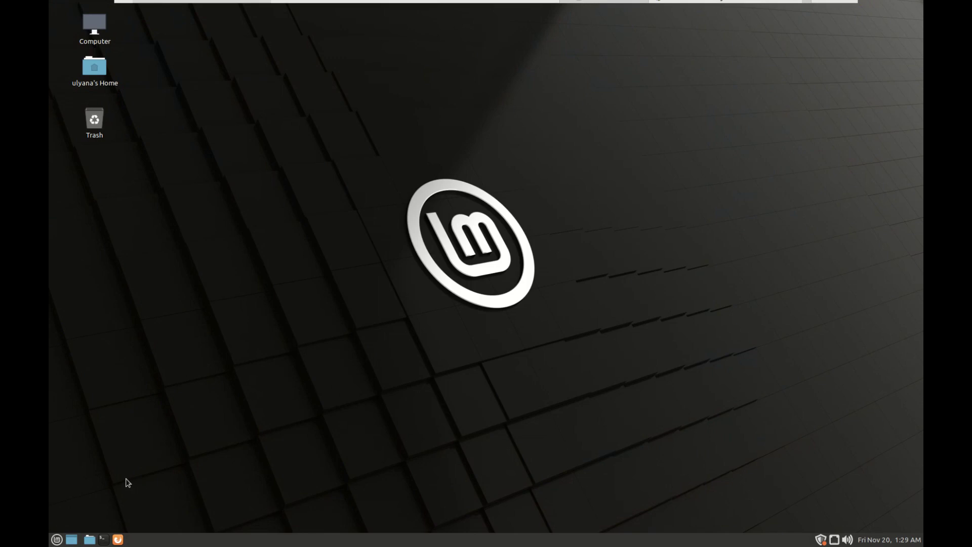
Search the applications for "time", open Timeshift, and authenticate with the account password.
left_click(57, 539)
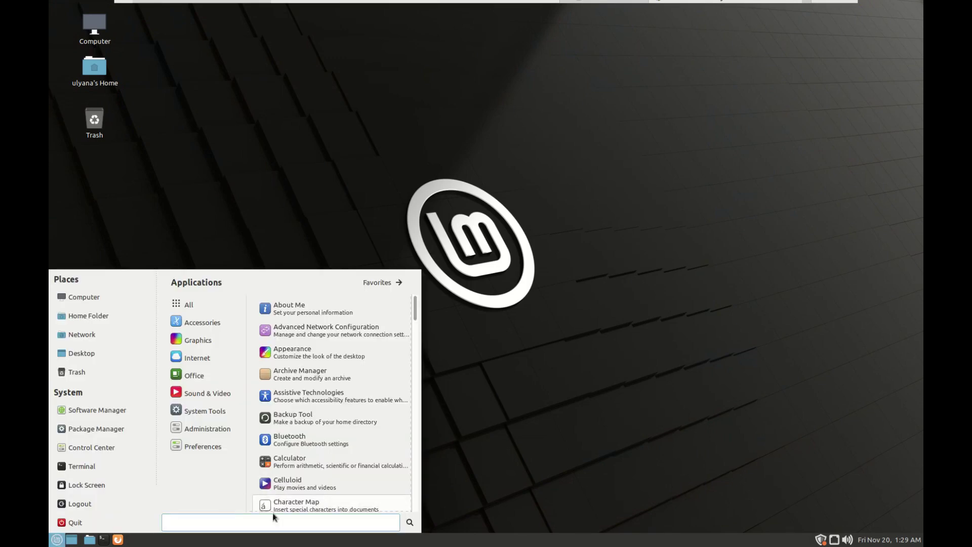
type("time")
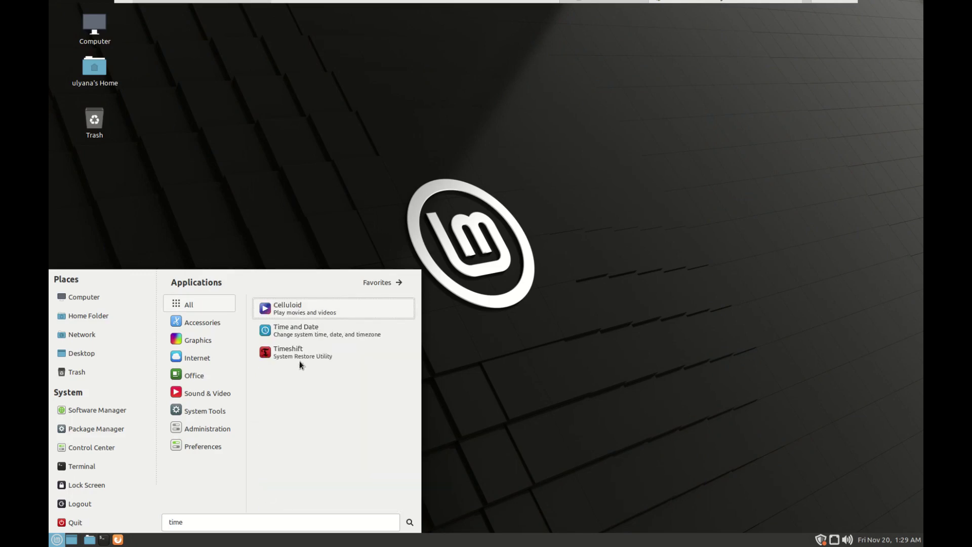
left_click(301, 362)
type("*********")
key("Return")
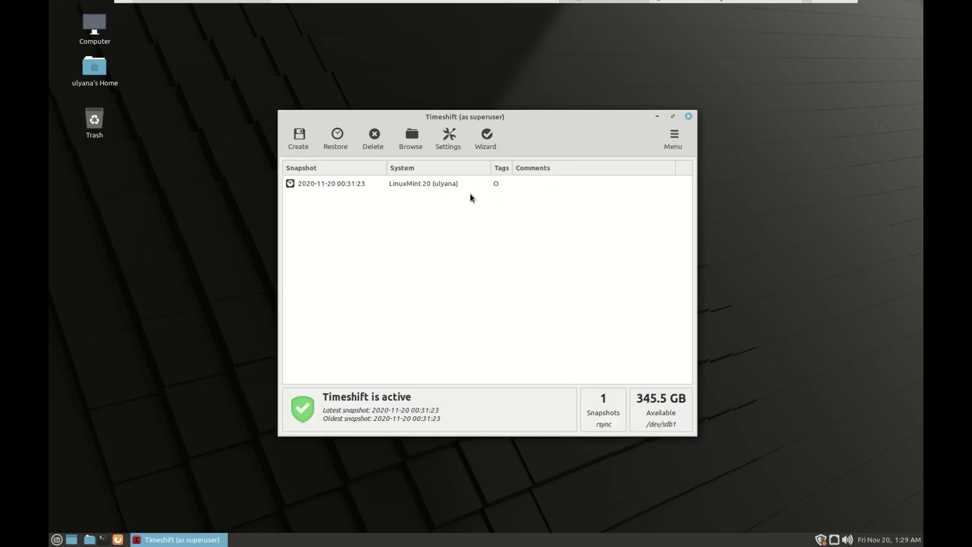
Review the snapshot type and snapshot location in the Timeshift settings, and close them without changes.
left_click(378, 185)
left_click(448, 137)
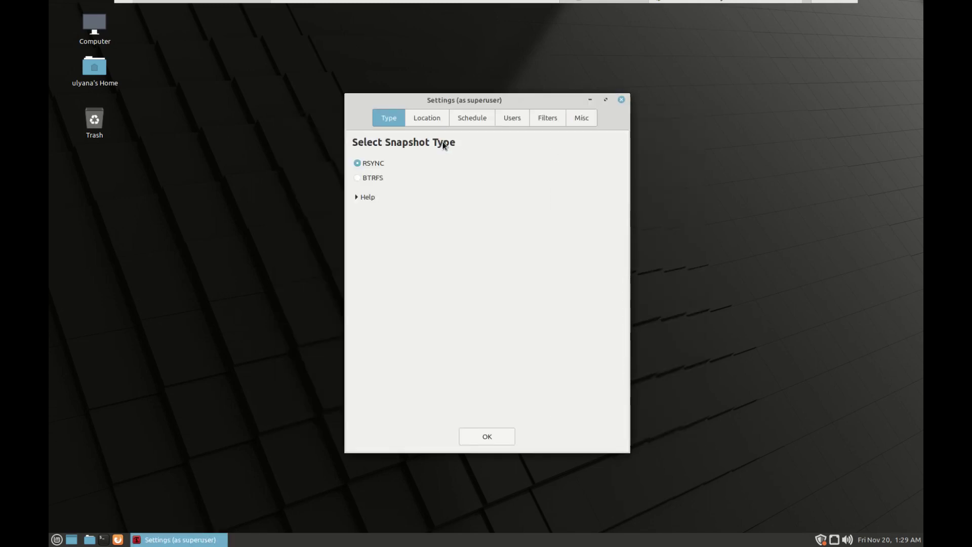
left_click(425, 120)
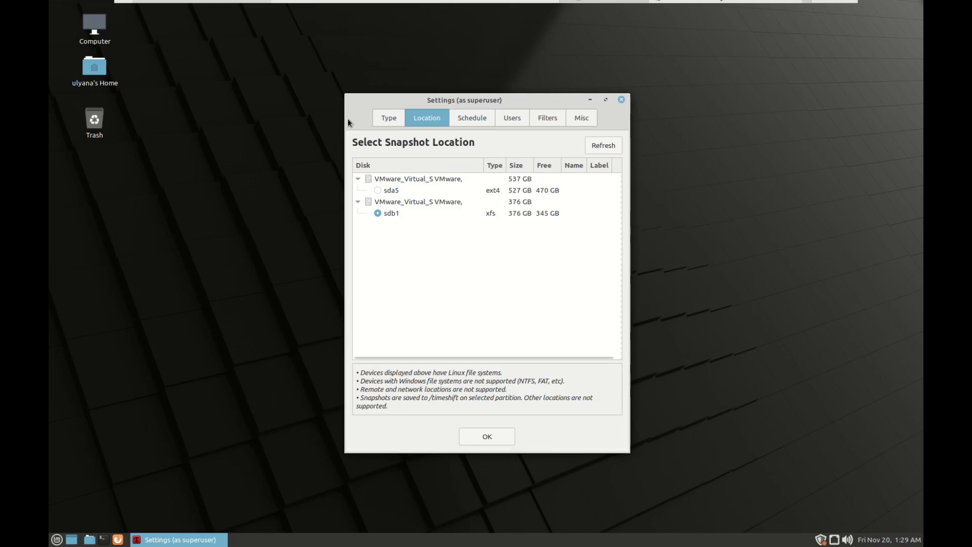
left_click(385, 120)
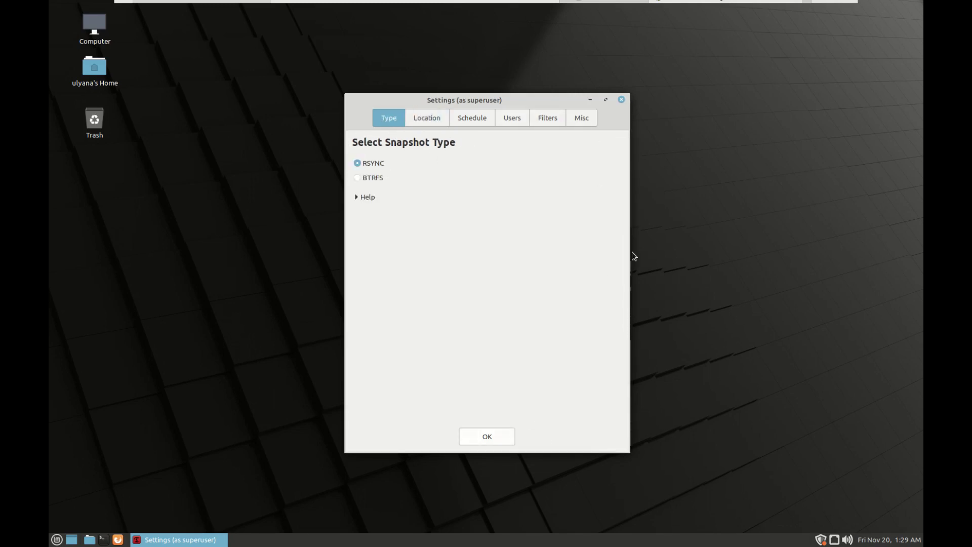
left_click(621, 99)
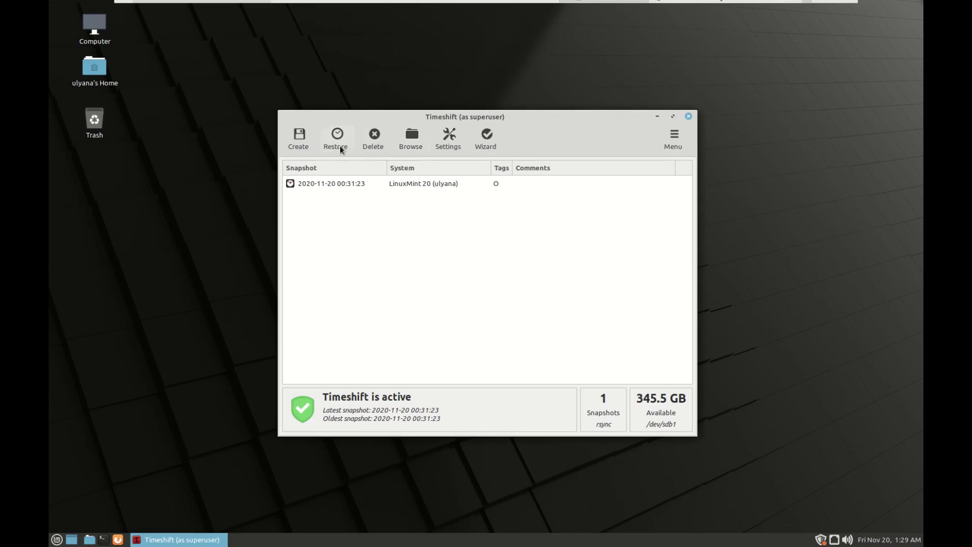
View the About information of Timeshift, dismiss it, and close Timeshift.
left_click(689, 132)
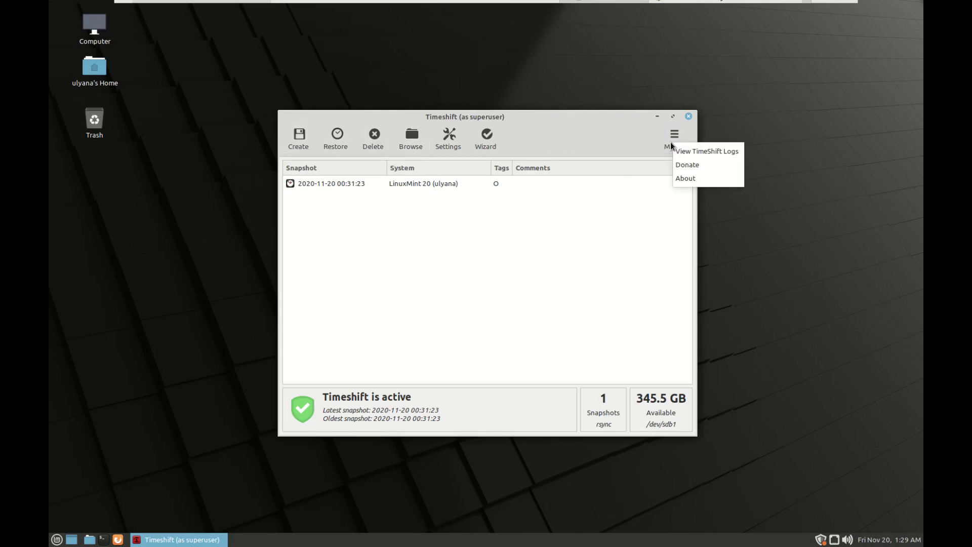
left_click(688, 180)
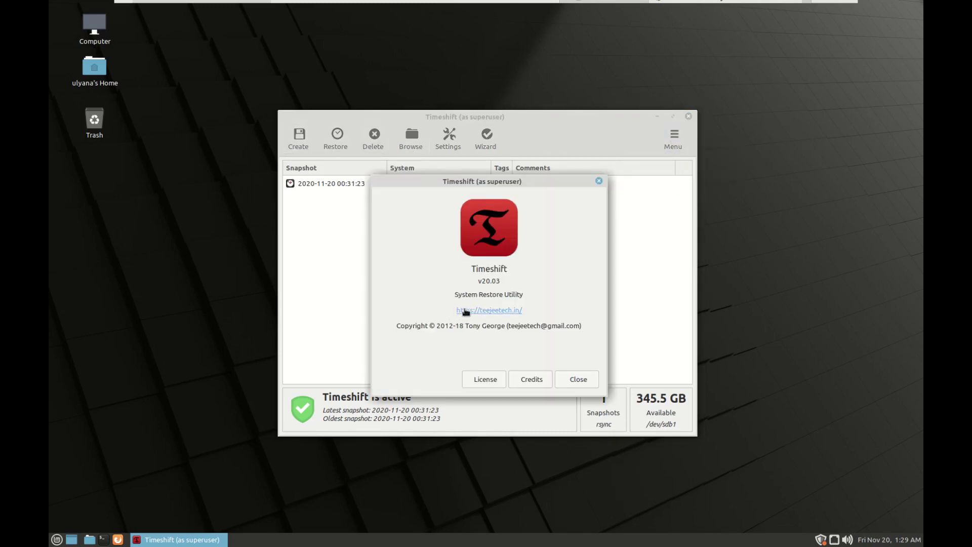
left_click(562, 380)
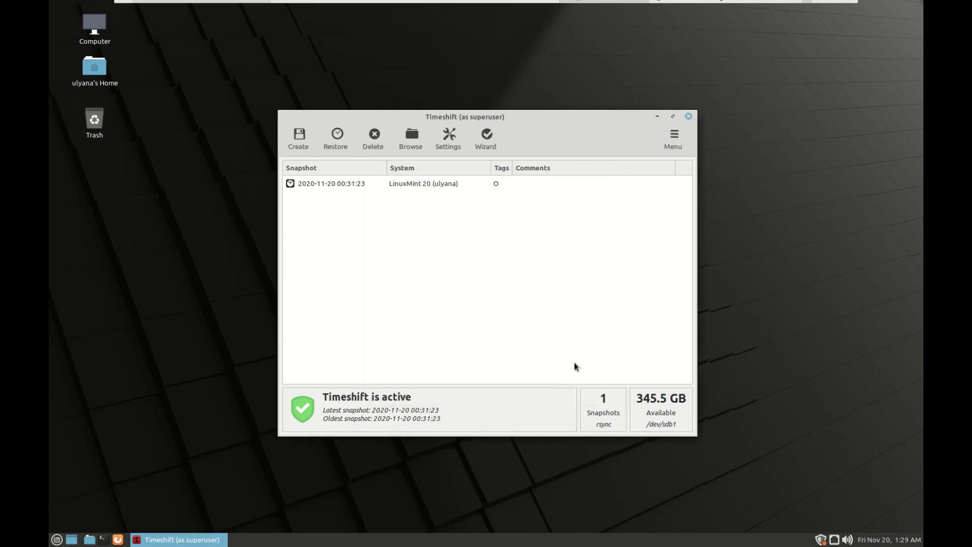
left_click(689, 116)
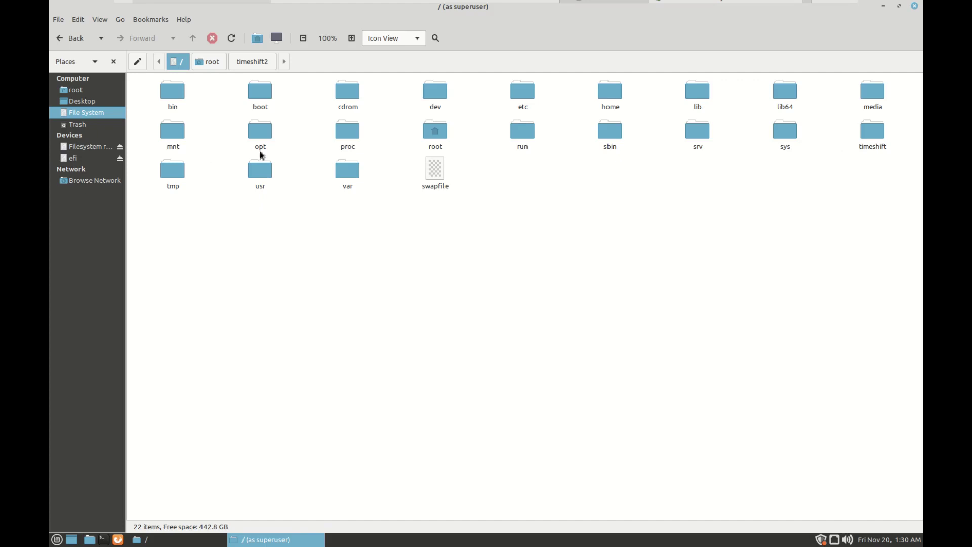
Examine the 2020-11-19_23-30-30 snapshot and its localhost folder under /timeshift/snapshots, and go back to the snapshots folder.
double_click(875, 134)
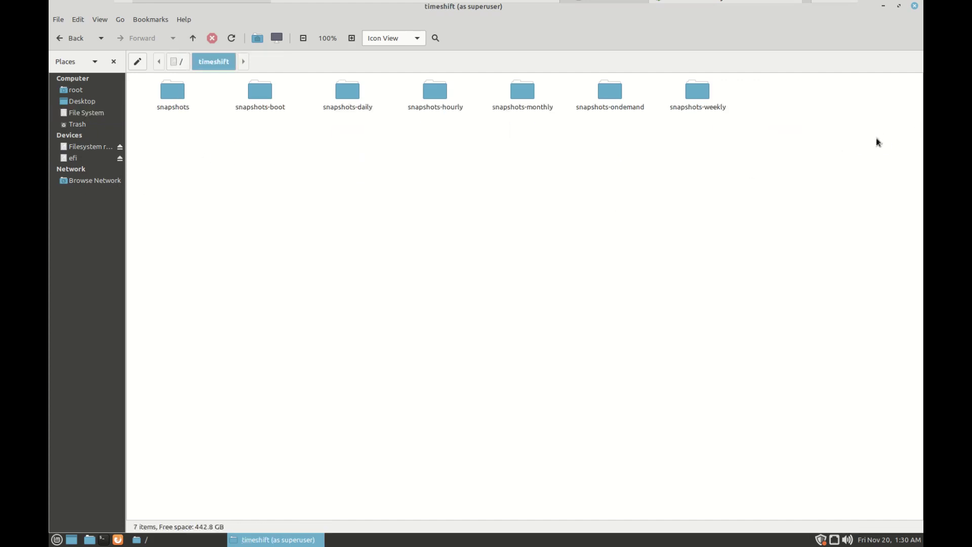
double_click(173, 87)
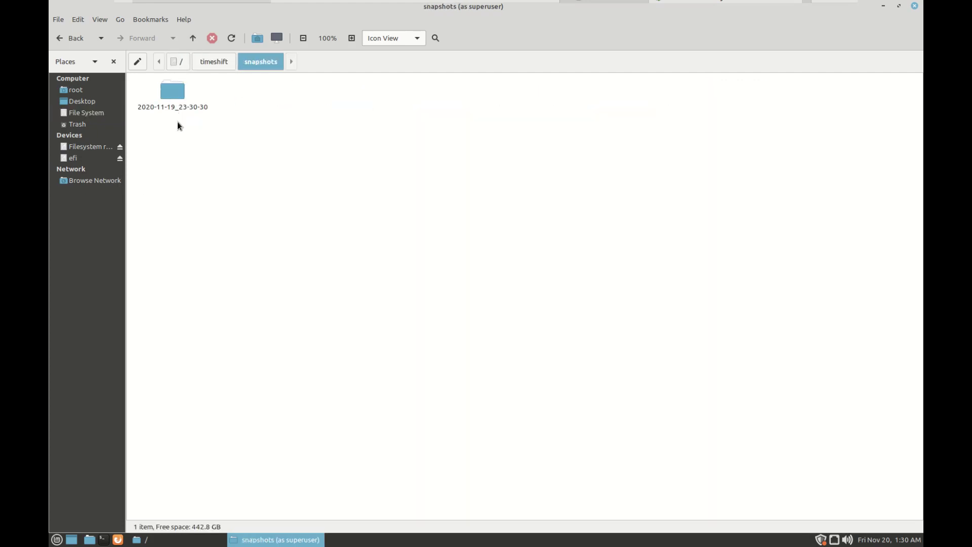
double_click(169, 96)
double_click(178, 96)
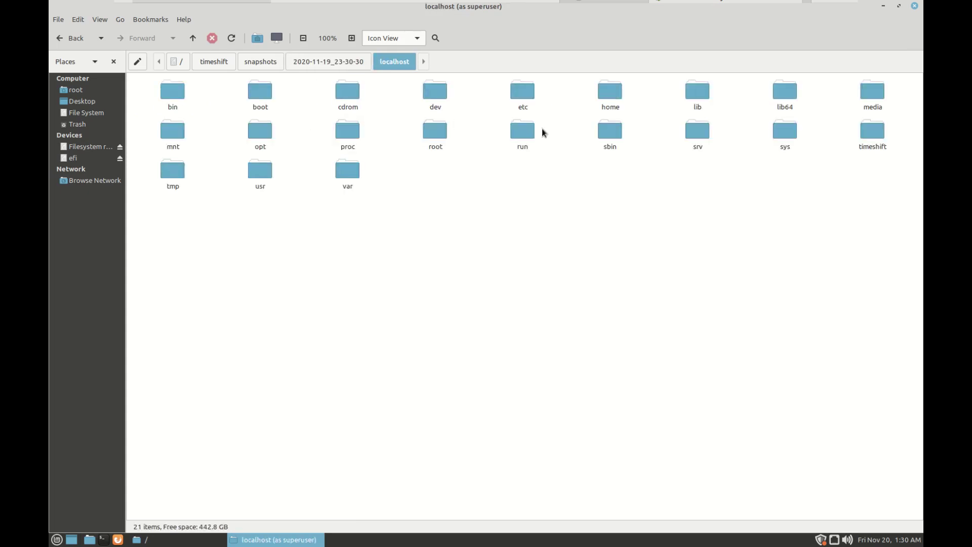
left_click(73, 38)
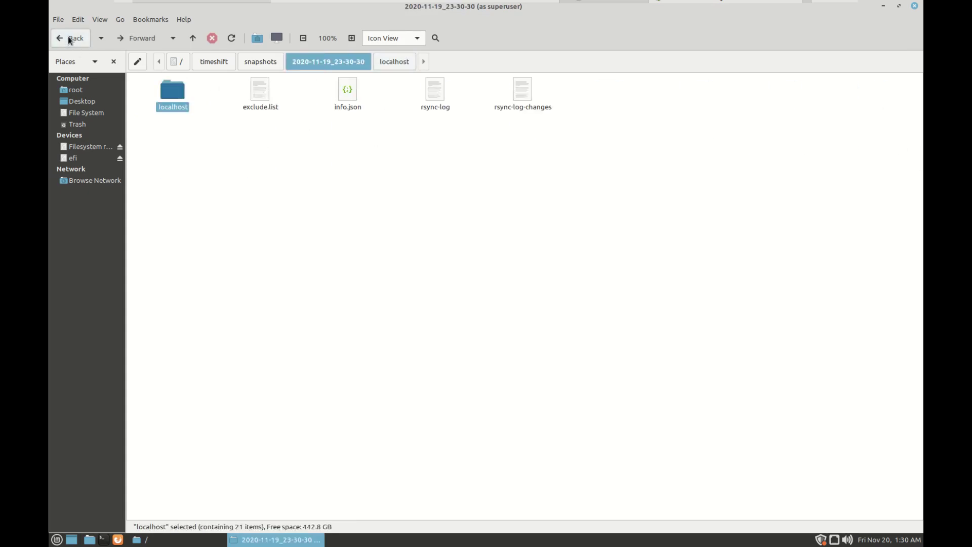
left_click(73, 38)
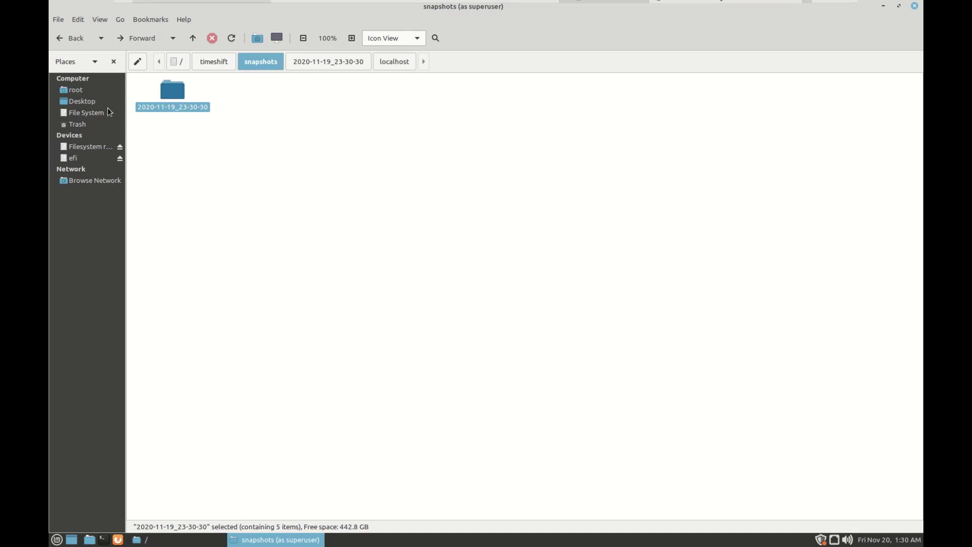
Close both file manager windows and minimize the full-screen virtual machine to return to the host desktop.
left_click(914, 6)
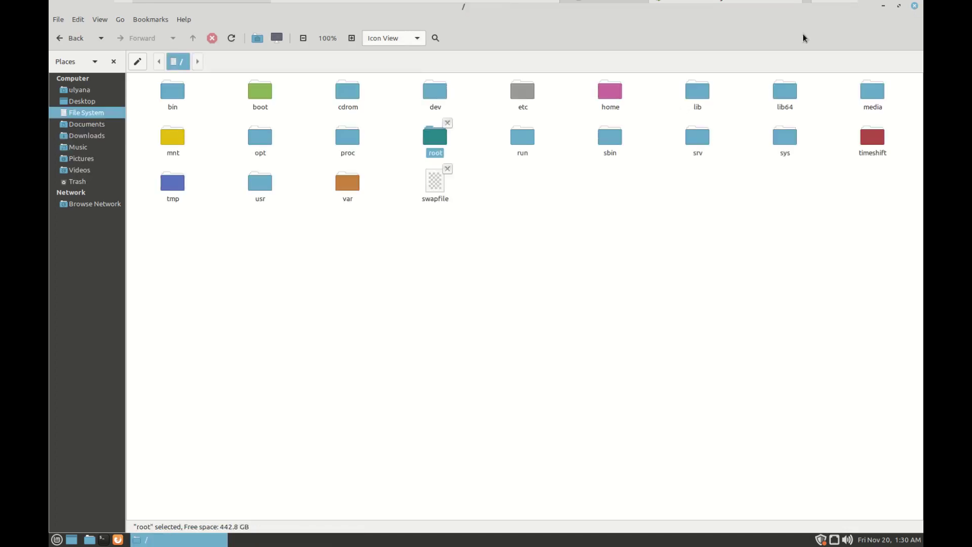
left_click(915, 6)
left_click(663, 141)
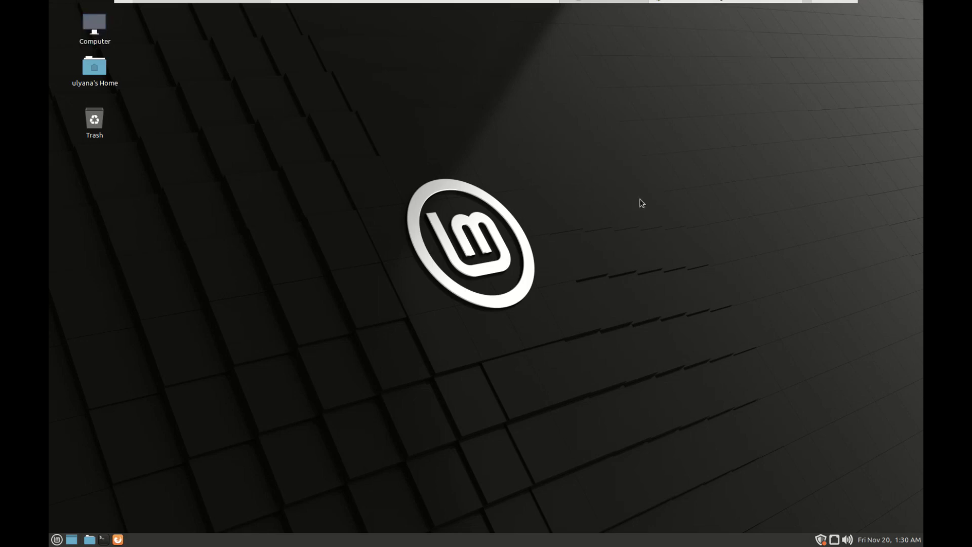
left_click(817, 5)
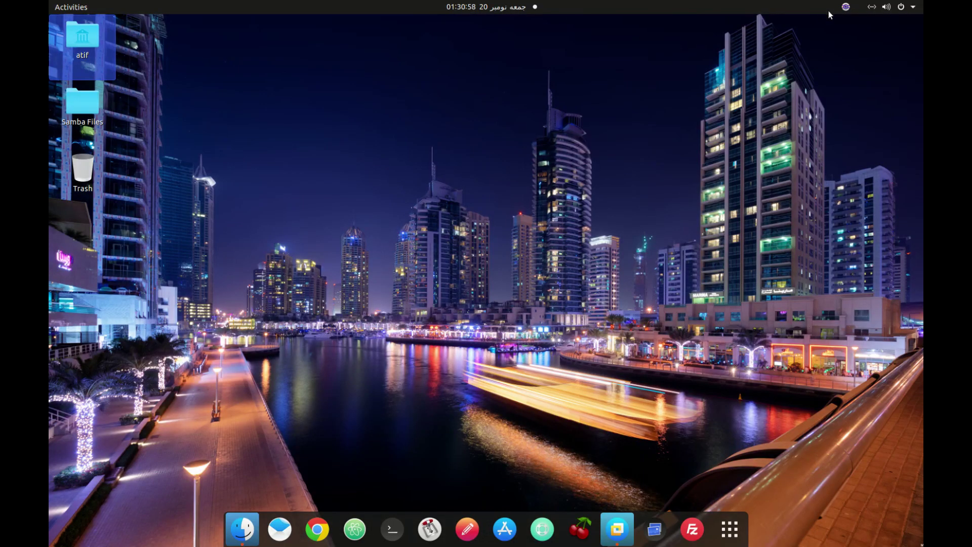